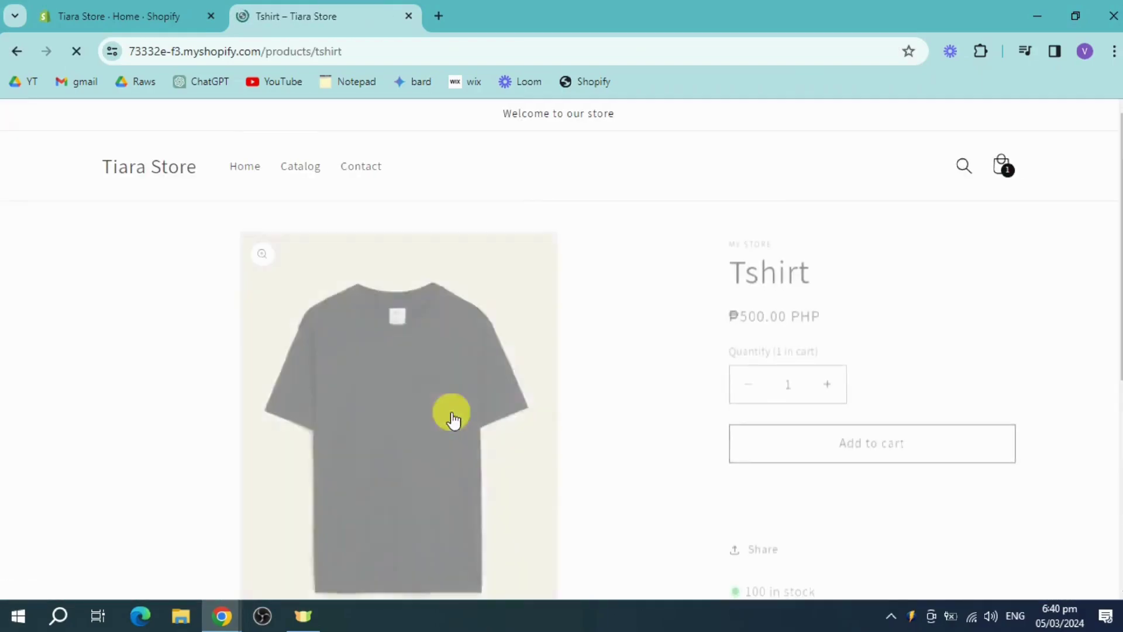
Start an immediate purchase of the Tshirt from its storefront product page to test the checkout.
scroll(879, 439, "down", 1)
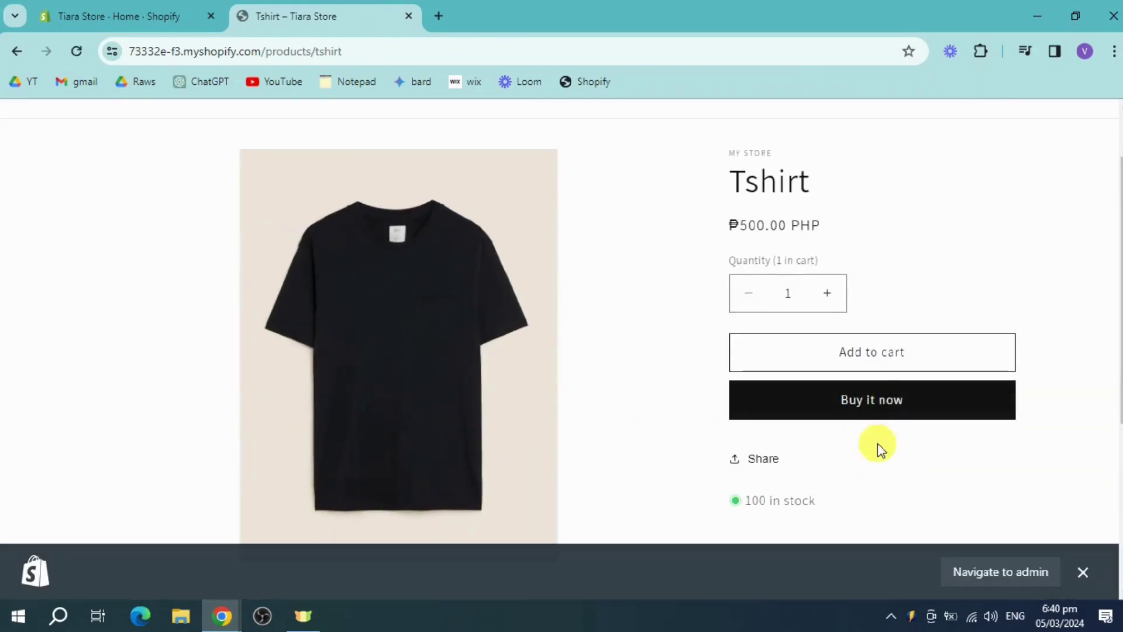
left_click(881, 404)
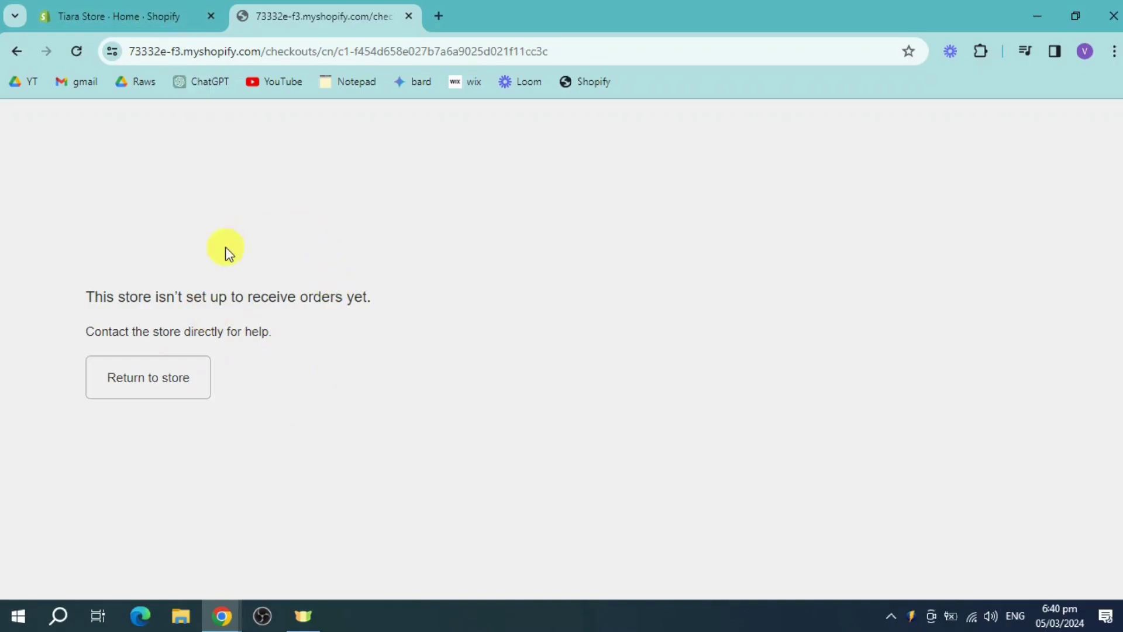
Switch to the store admin, review the subscription plans offered in the Plan settings, and return to the plan overview.
left_click(101, 13)
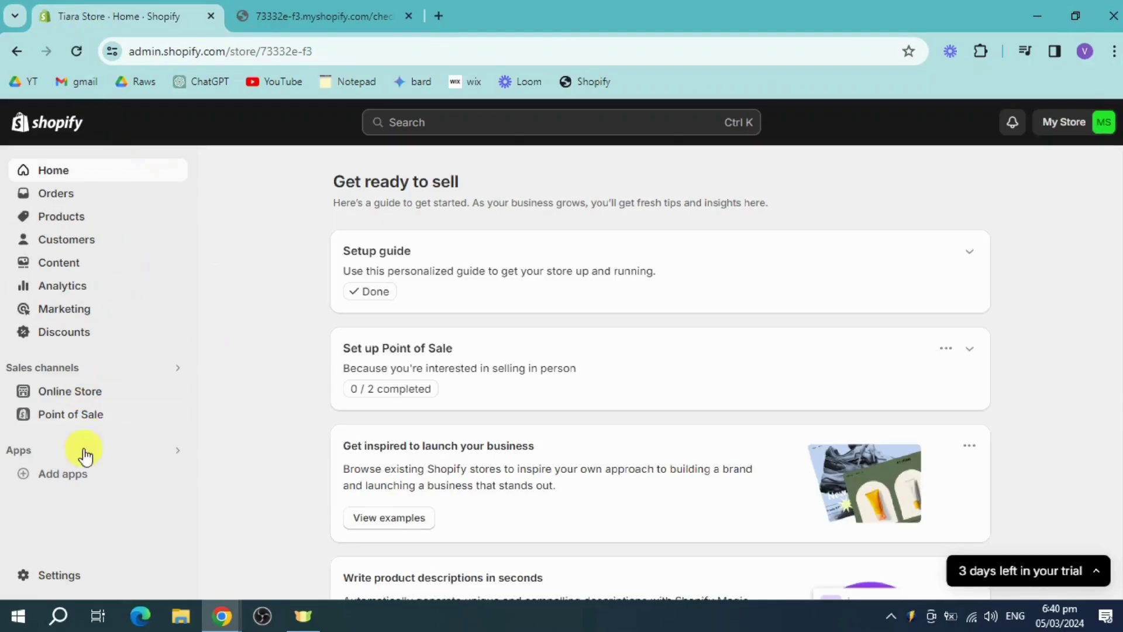
left_click(57, 575)
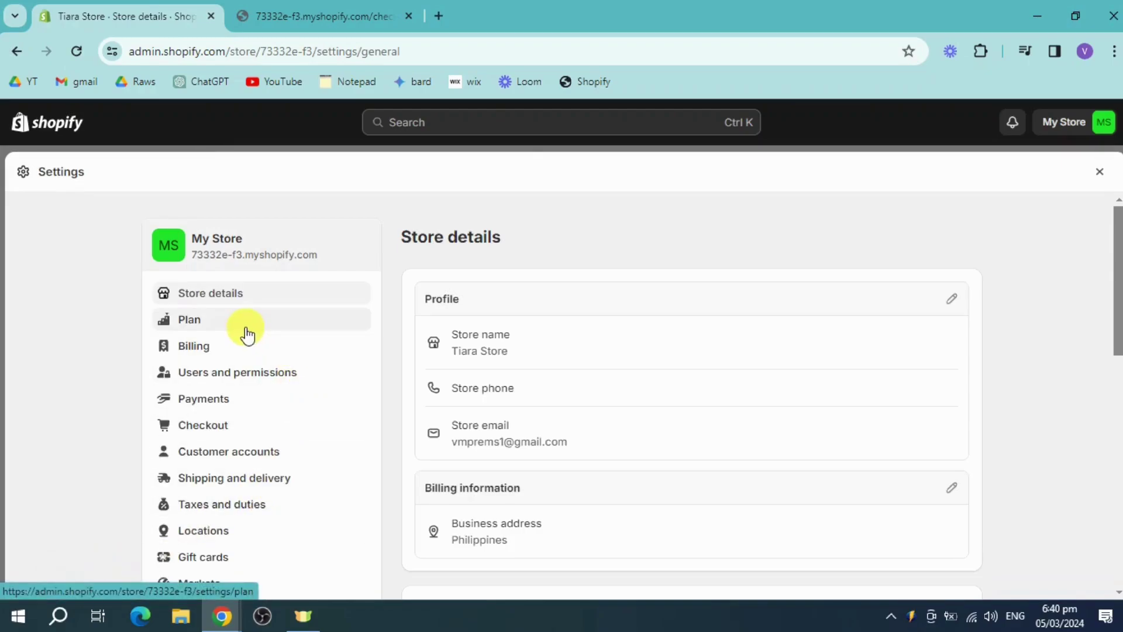
left_click(237, 334)
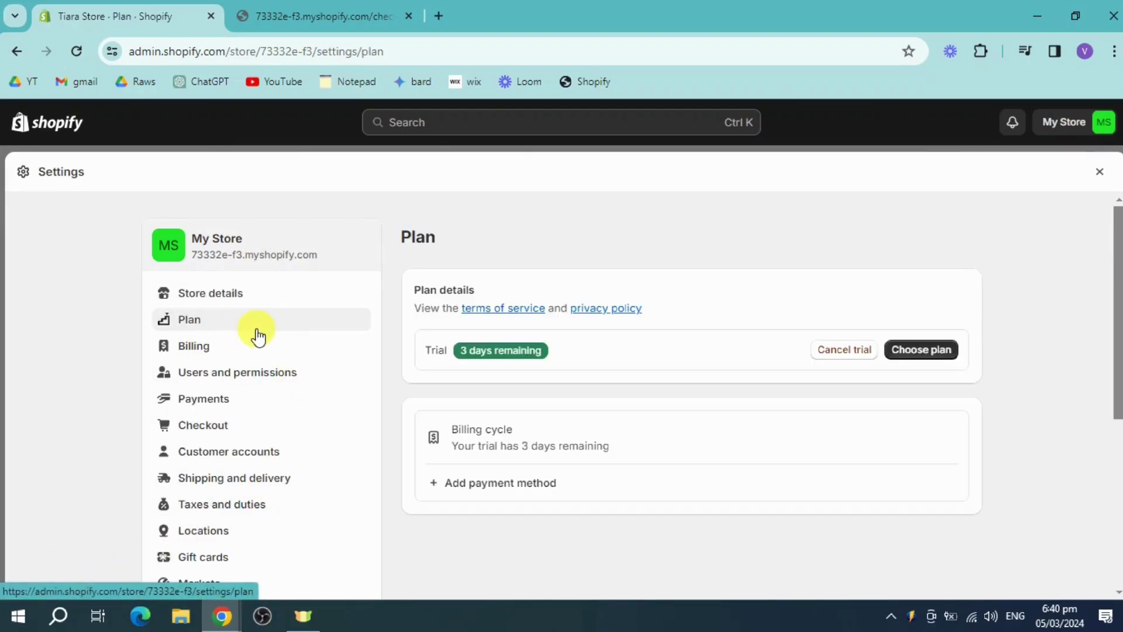
left_click(916, 352)
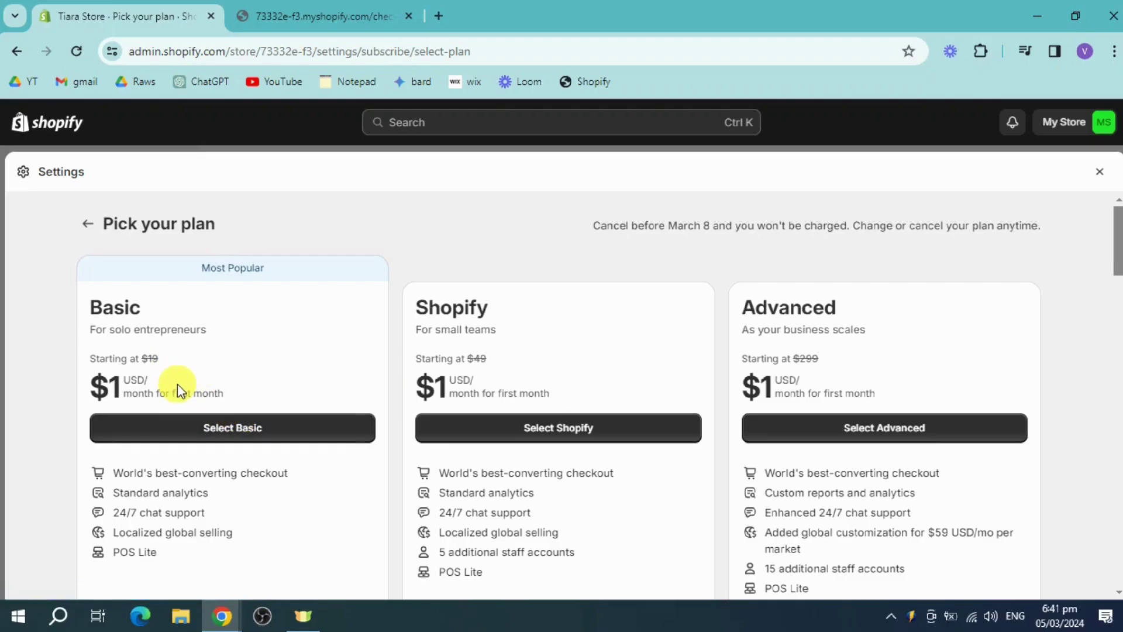
left_click(91, 224)
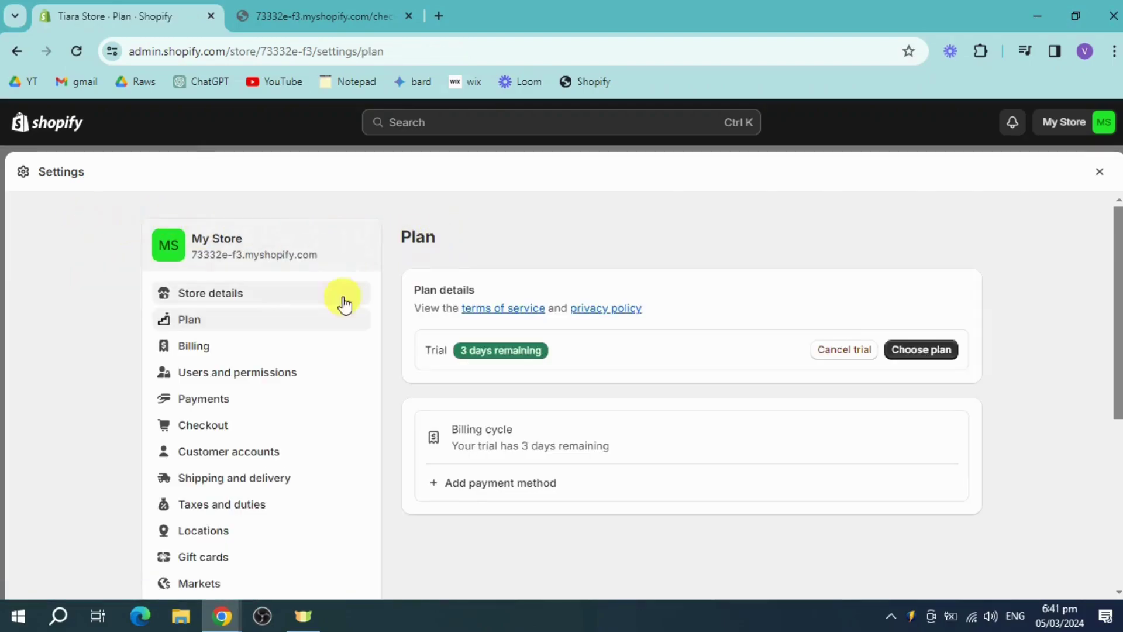
Review the PayPal Express Checkout setup in the Payments settings and return to the payments overview.
left_click(240, 403)
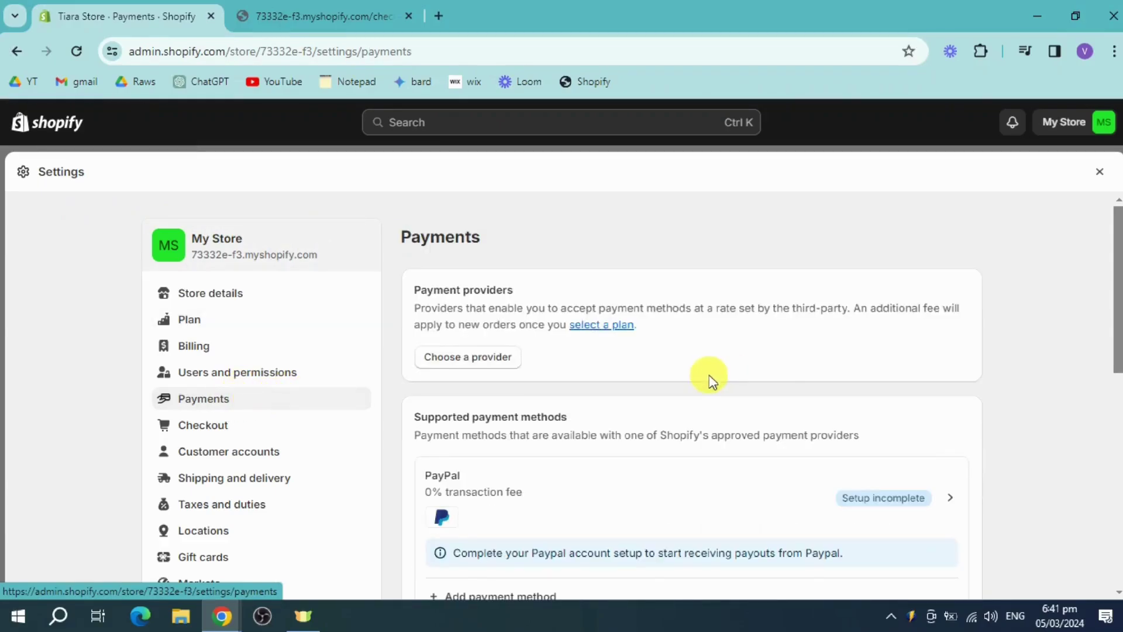
scroll(1065, 459, "down", 1)
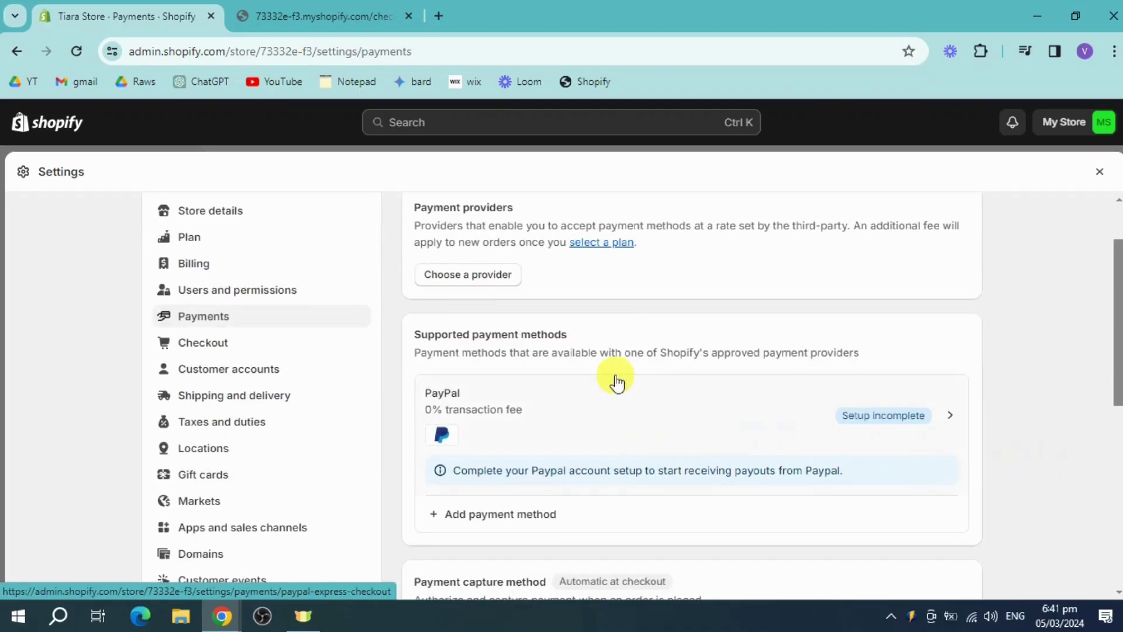
left_click(930, 433)
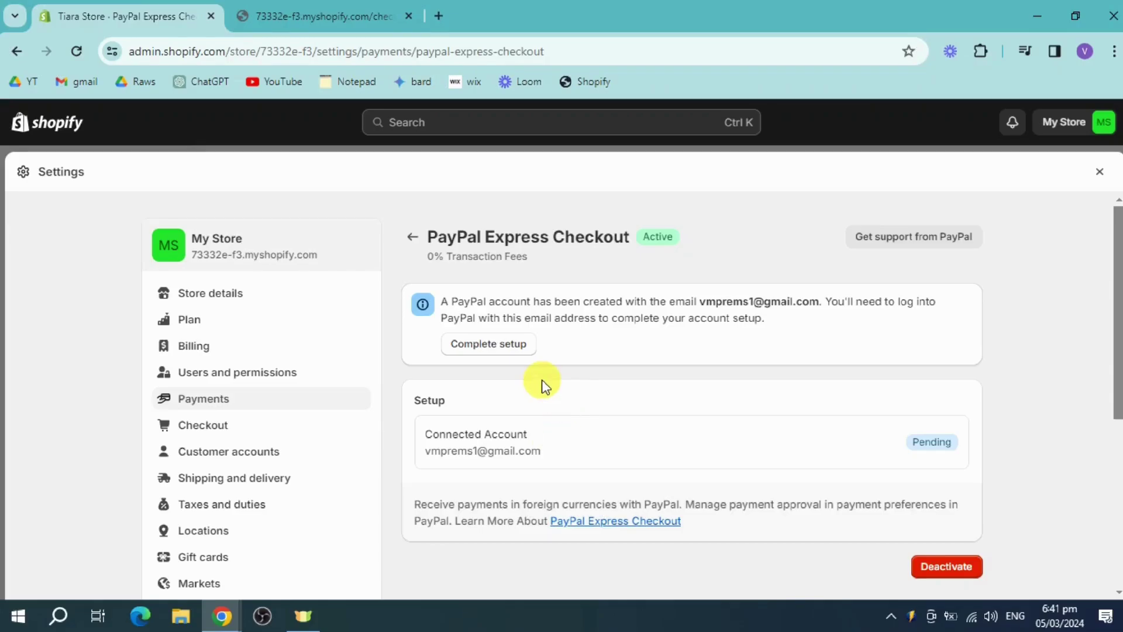
left_click(414, 242)
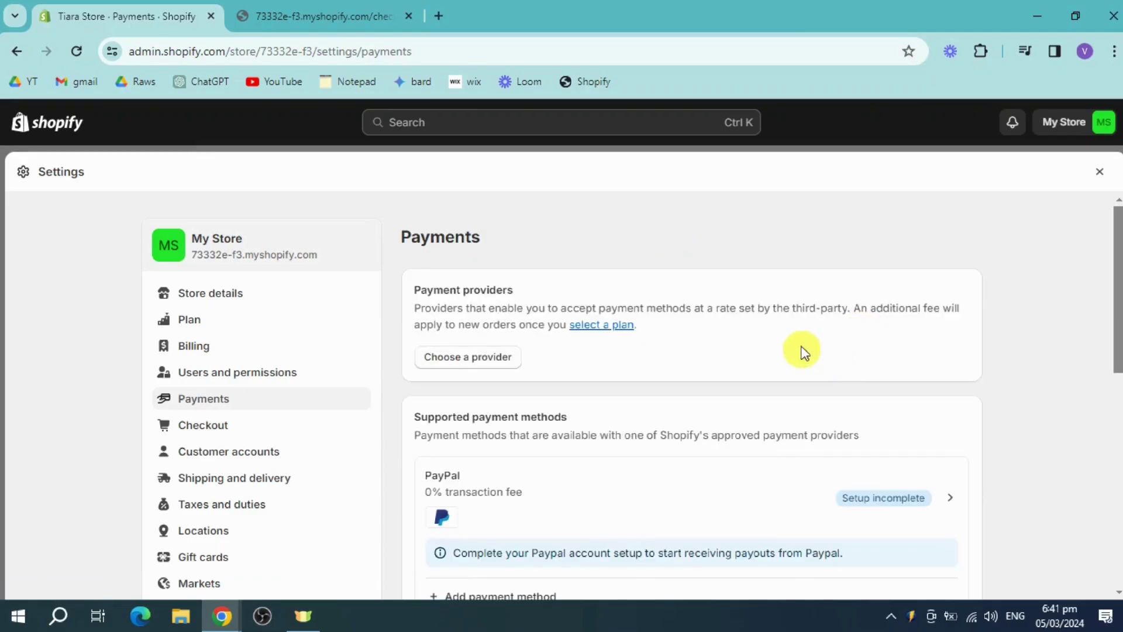
Browse the third-party payment providers, view the Payoneer Checkout Native Cards details, and return to the provider list.
left_click(495, 364)
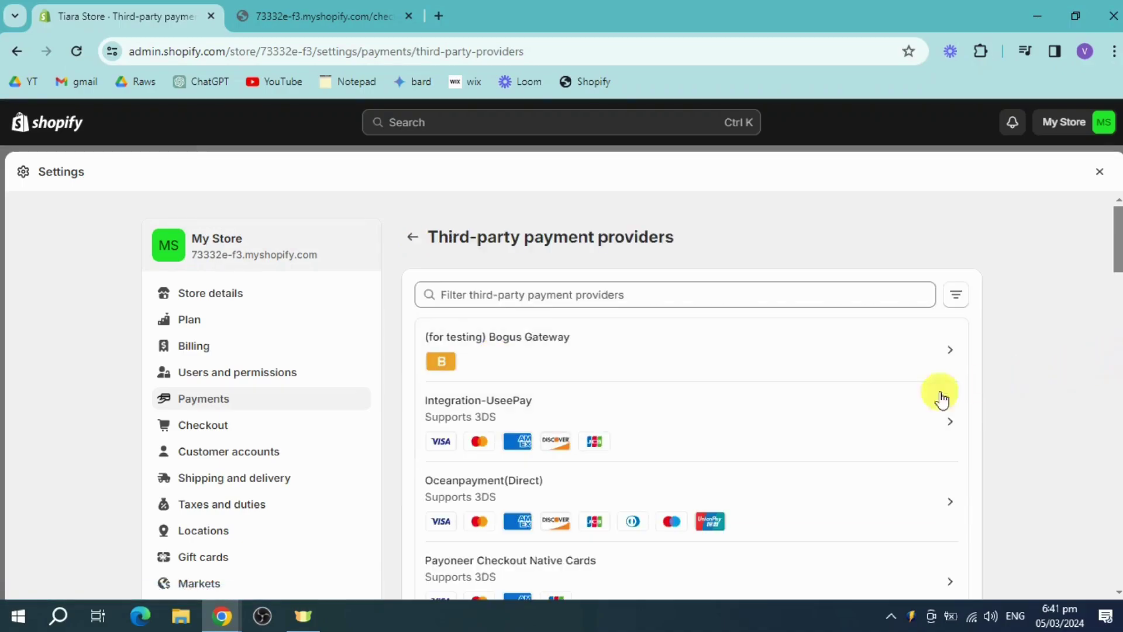
scroll(878, 424, "down", 1)
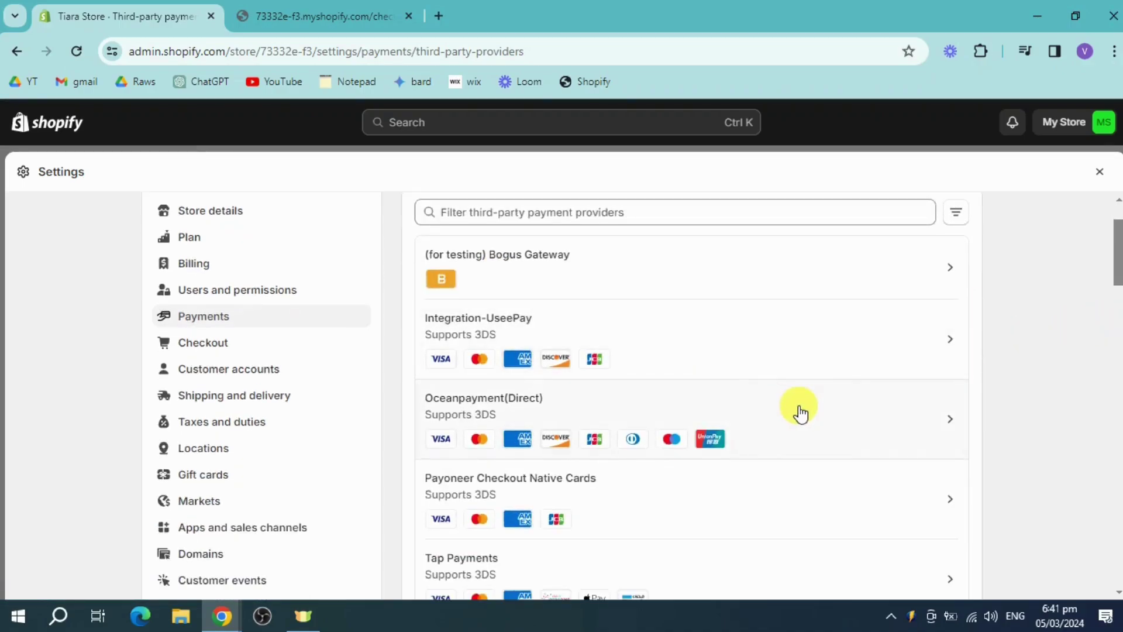
scroll(864, 457, "down", 2)
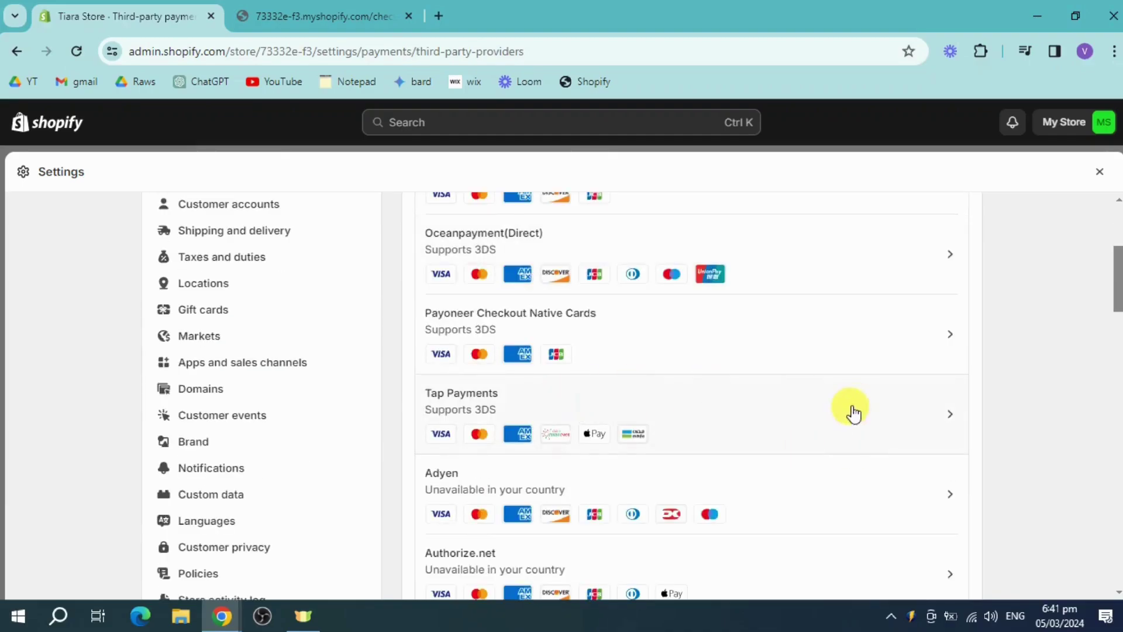
scroll(853, 413, "down", 7)
scroll(836, 454, "down", 4)
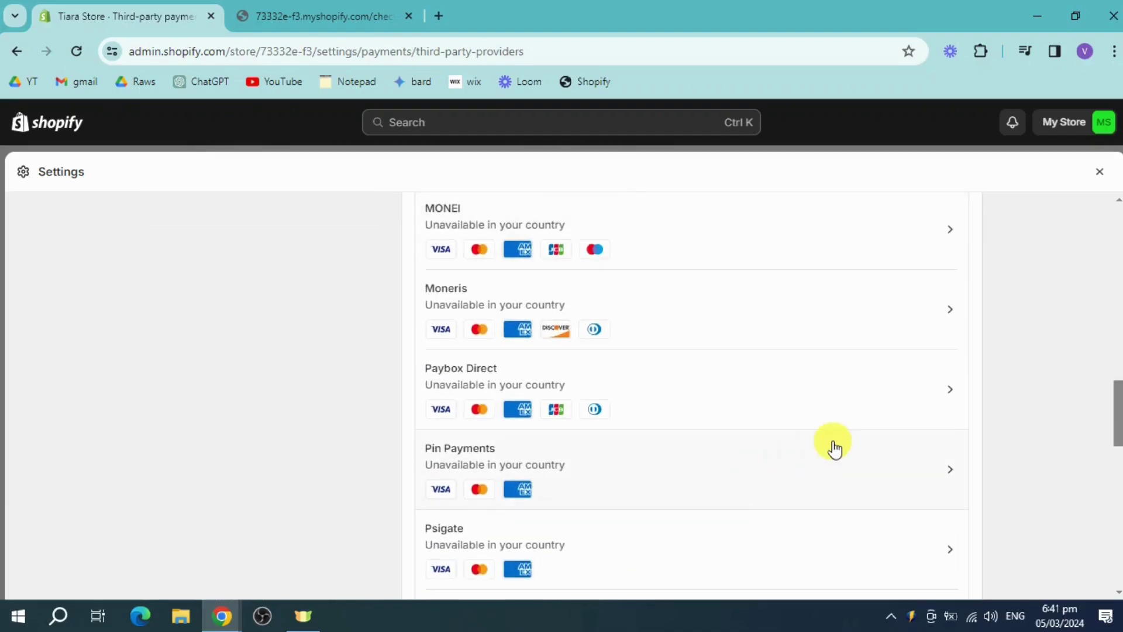
scroll(835, 448, "up", 5)
scroll(835, 447, "up", 3)
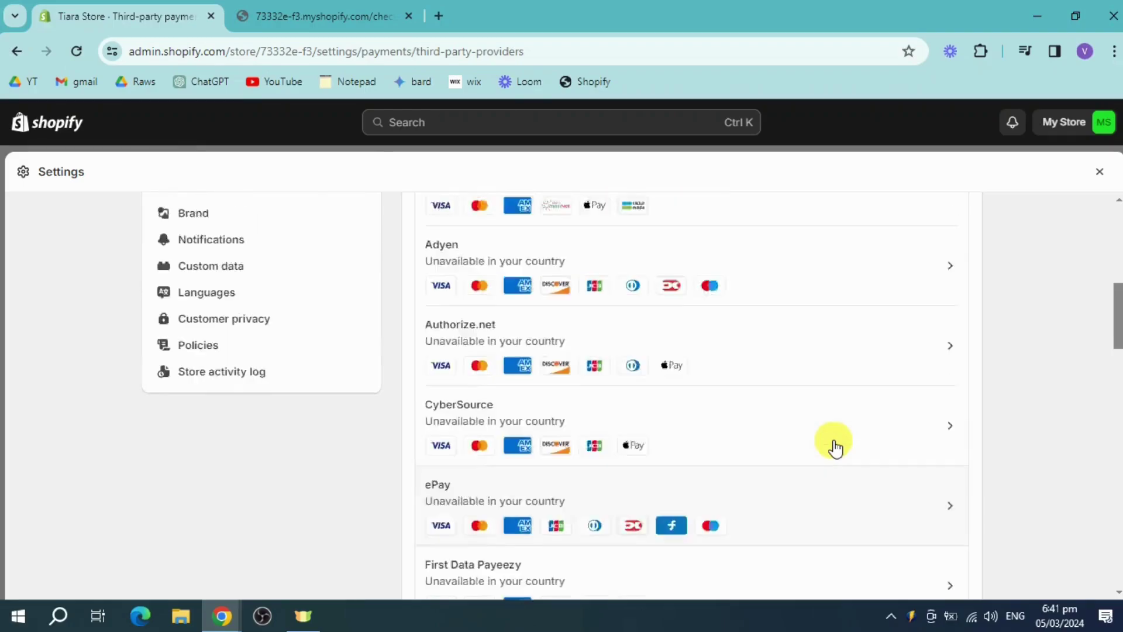
scroll(835, 447, "up", 3)
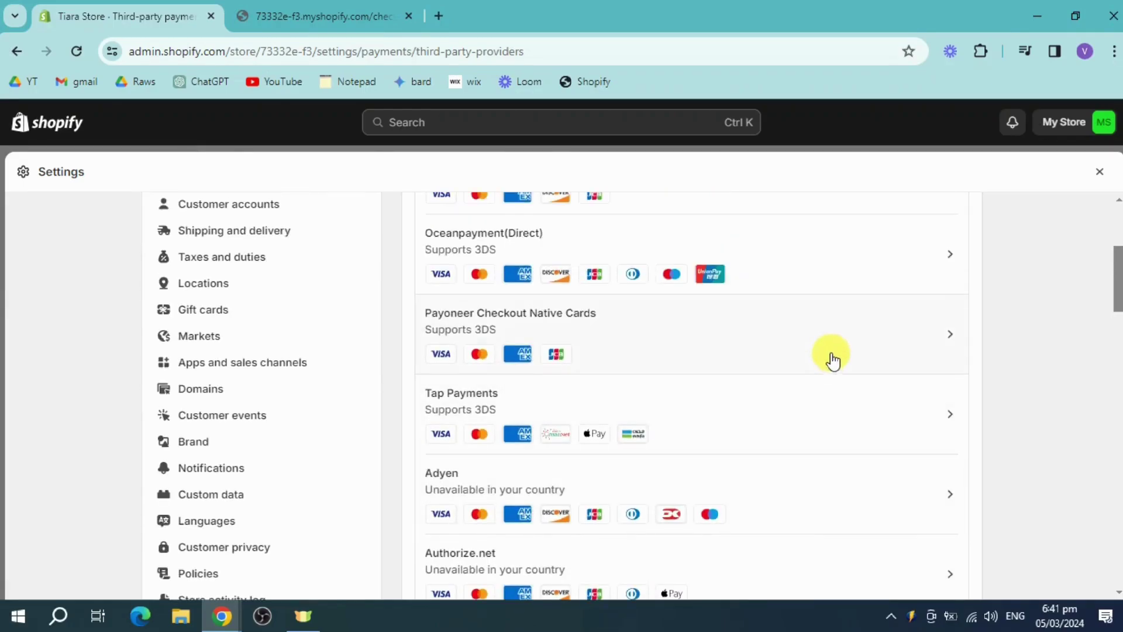
left_click(921, 353)
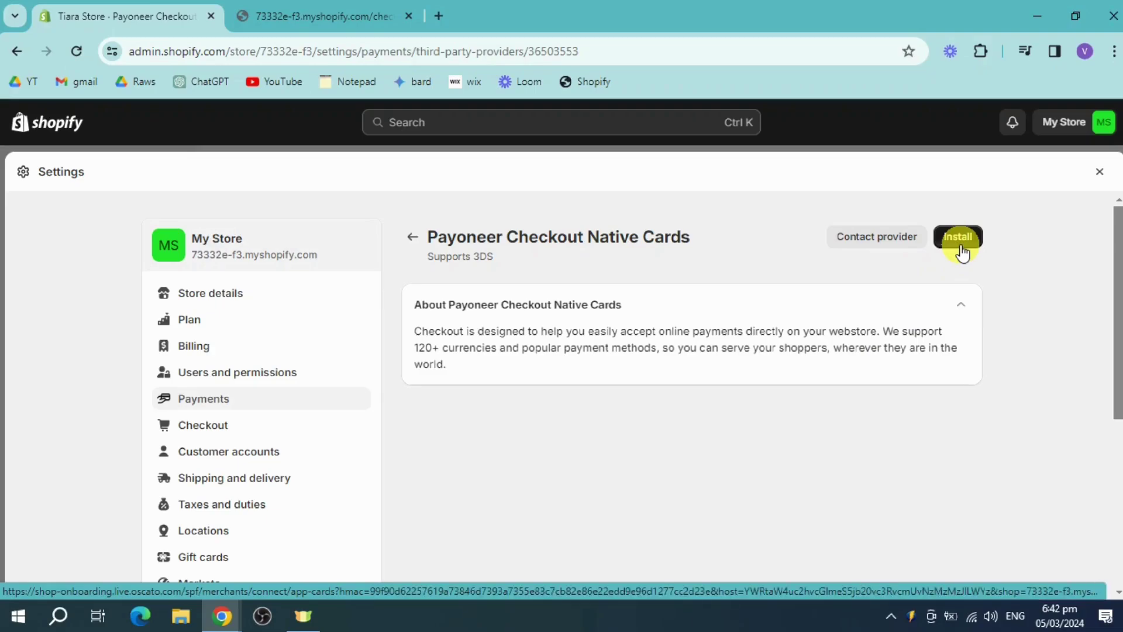
left_click(413, 238)
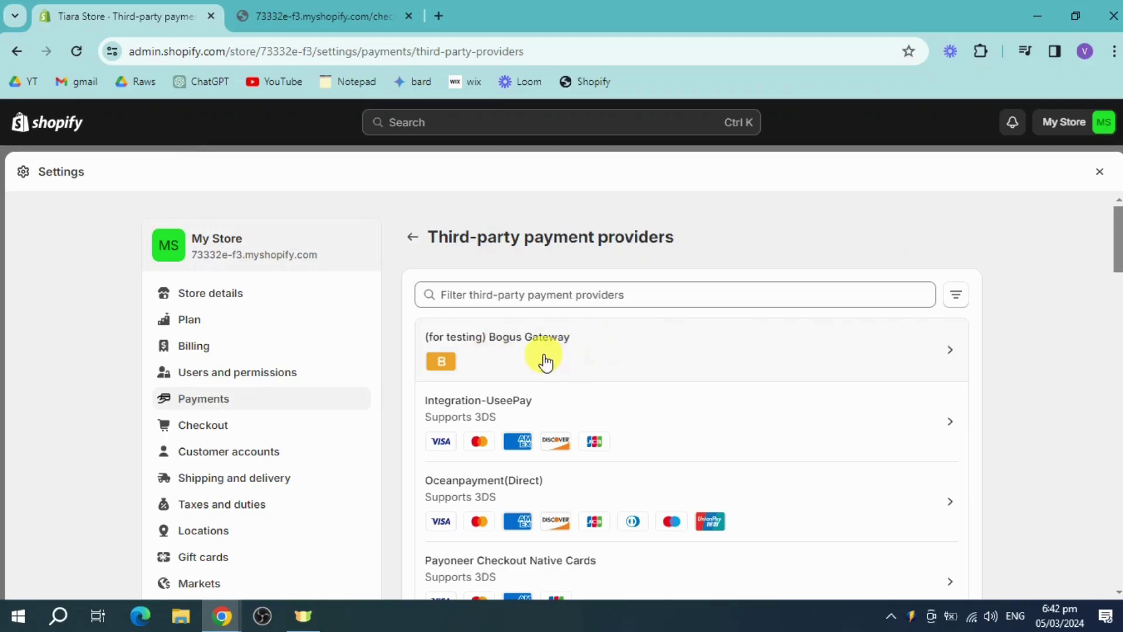
Activate the (for testing) Bogus Gateway as the store's payment provider.
left_click(793, 356)
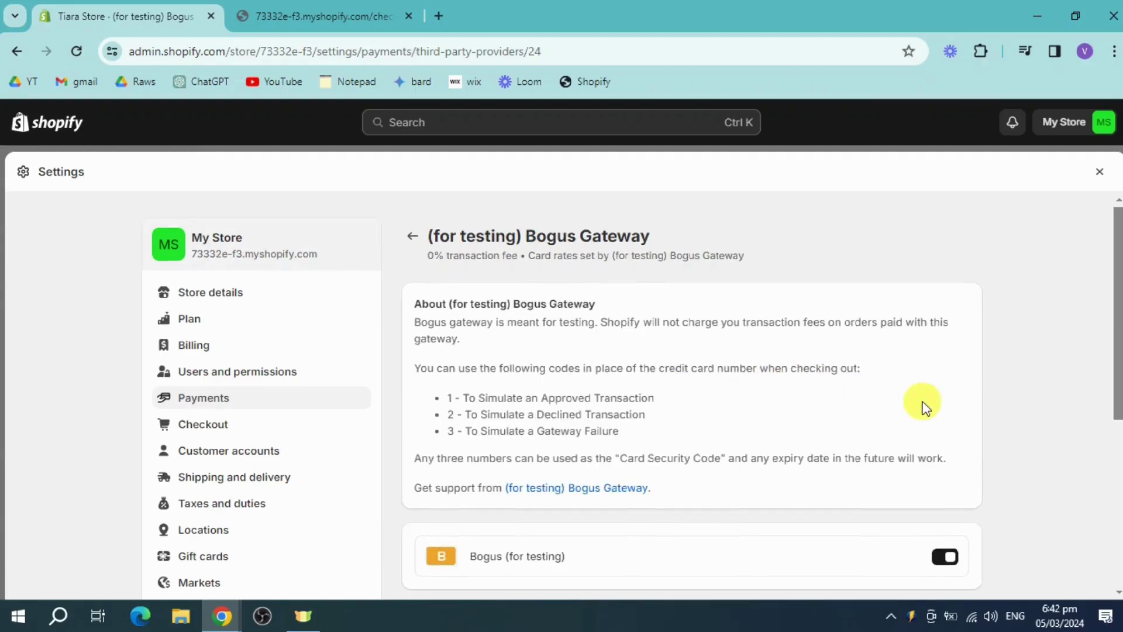
scroll(922, 408, "down", 1)
left_click(962, 547)
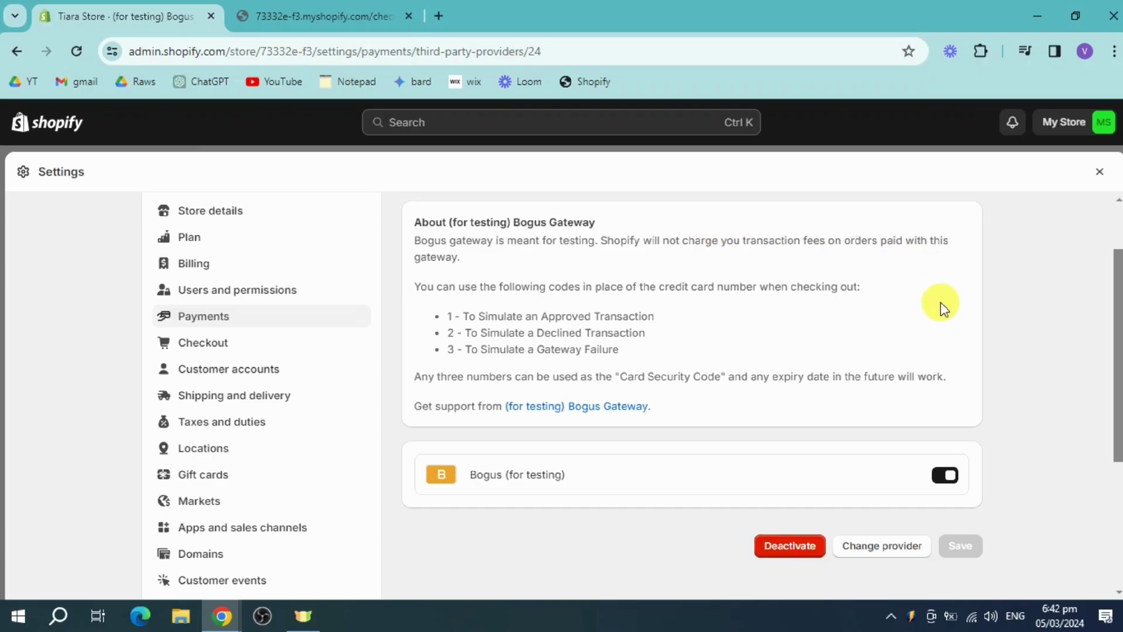
Review the Checkout settings from customer contact method through checkout rules, and return to the Bogus Gateway page.
left_click(241, 348)
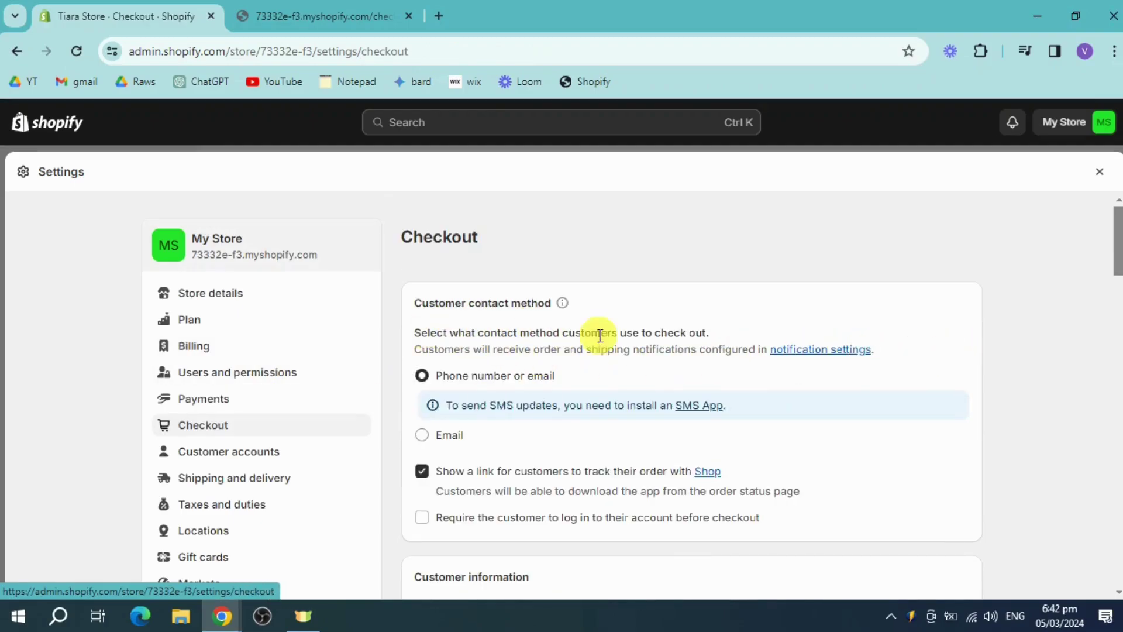
scroll(761, 375, "down", 4)
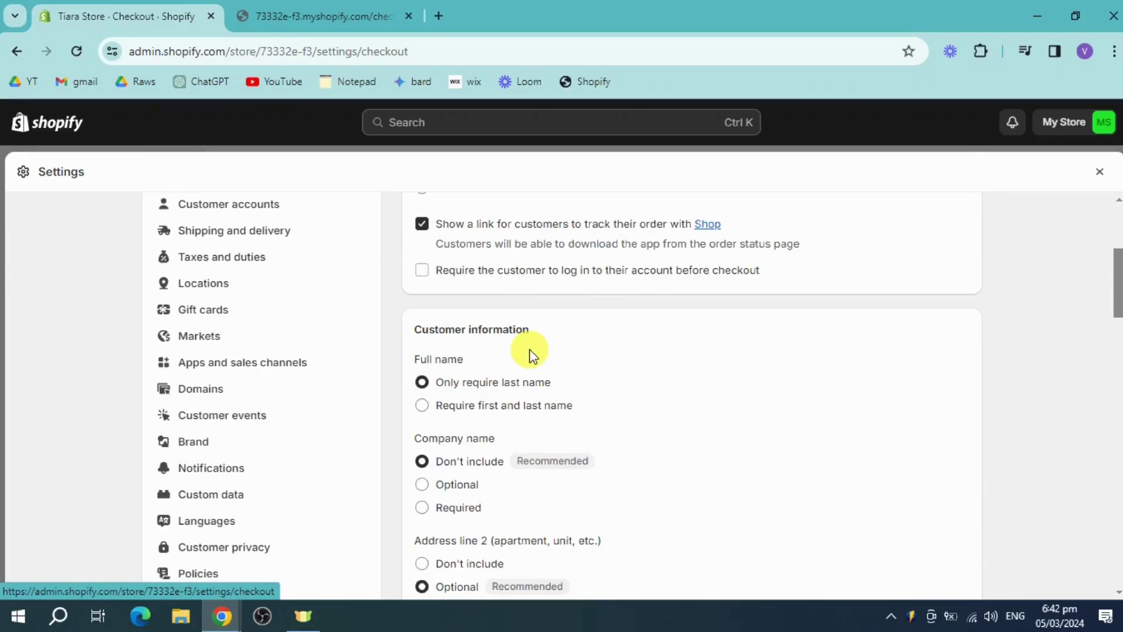
scroll(531, 354, "down", 7)
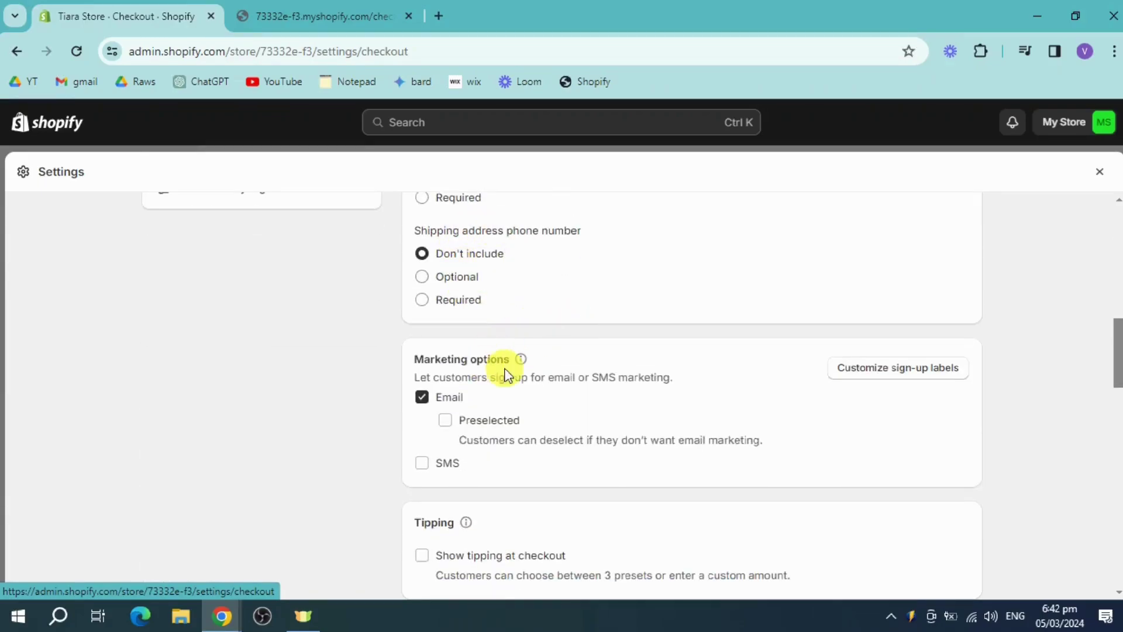
scroll(581, 374, "down", 2)
scroll(579, 375, "down", 3)
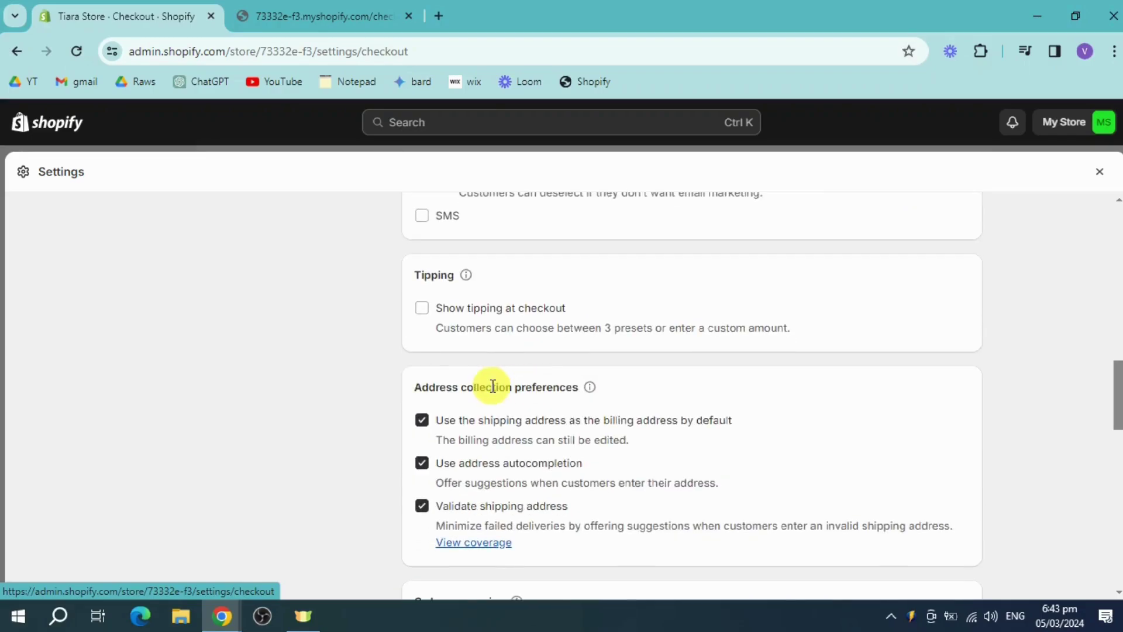
scroll(546, 383, "down", 7)
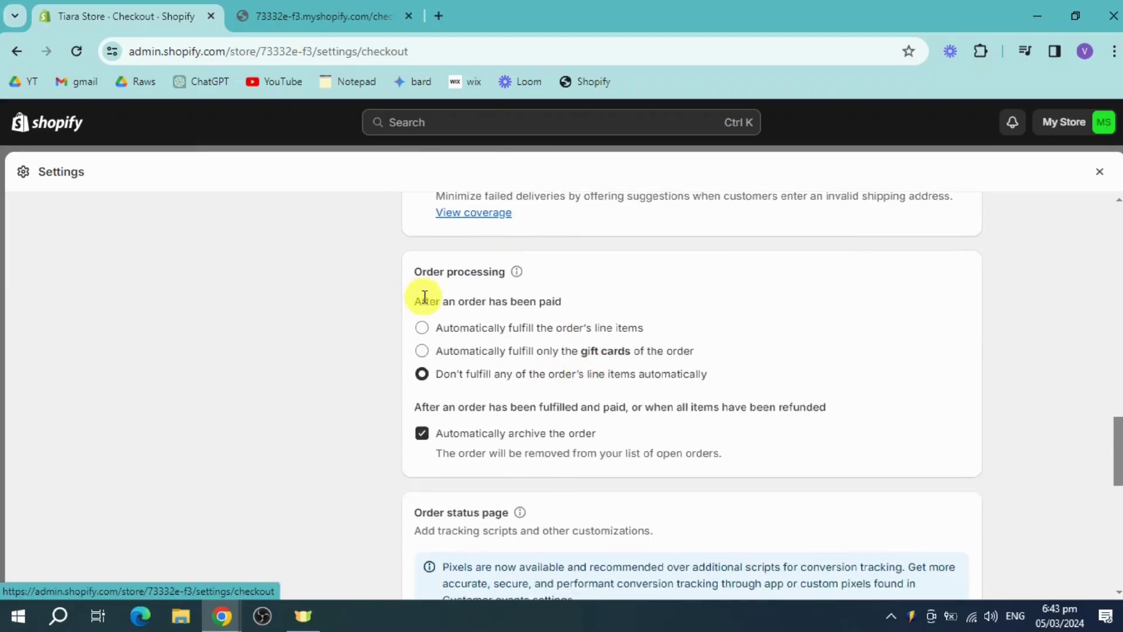
scroll(565, 345, "down", 3)
scroll(550, 351, "down", 5)
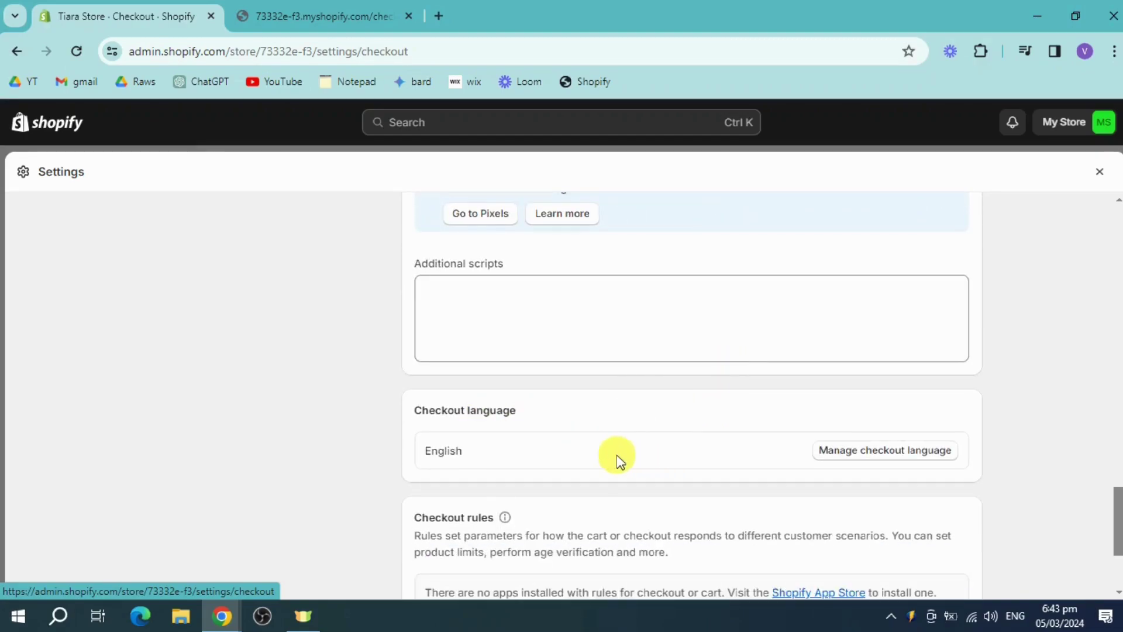
scroll(705, 416, "down", 3)
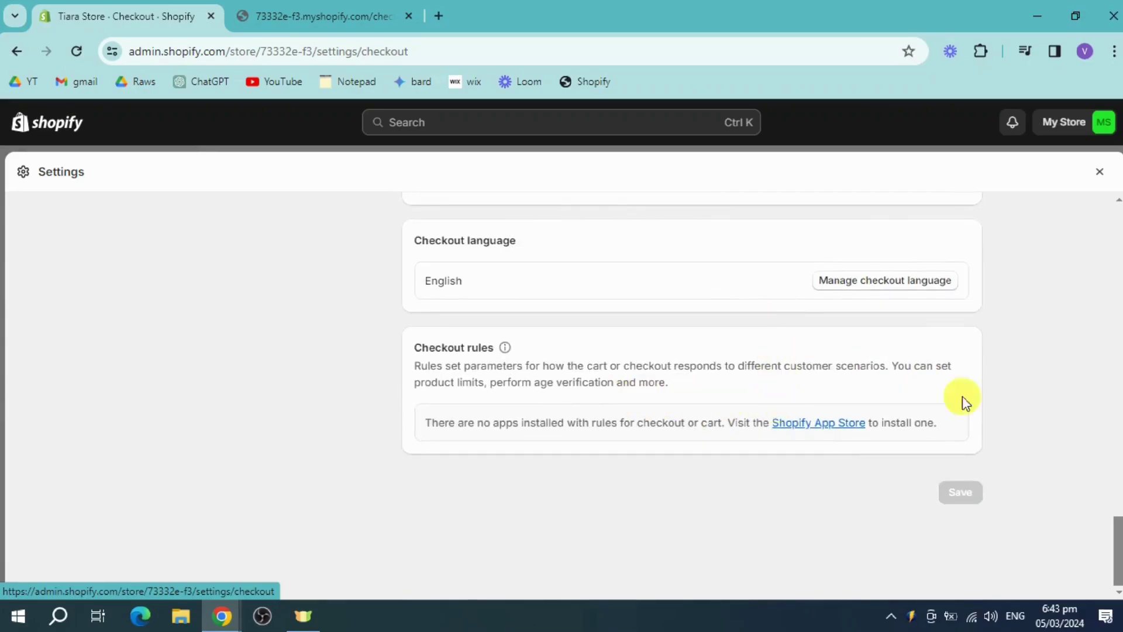
key("alt+Left")
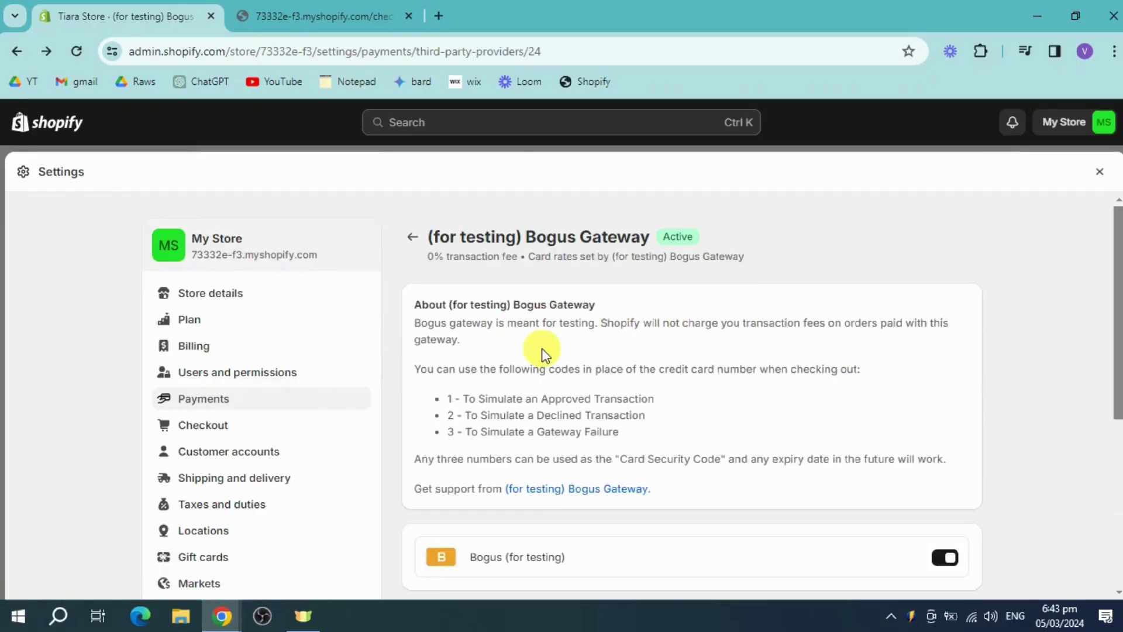
Review the Shipping and delivery settings from shipping rates through custom order fulfillment, and return to the admin home page.
left_click(257, 484)
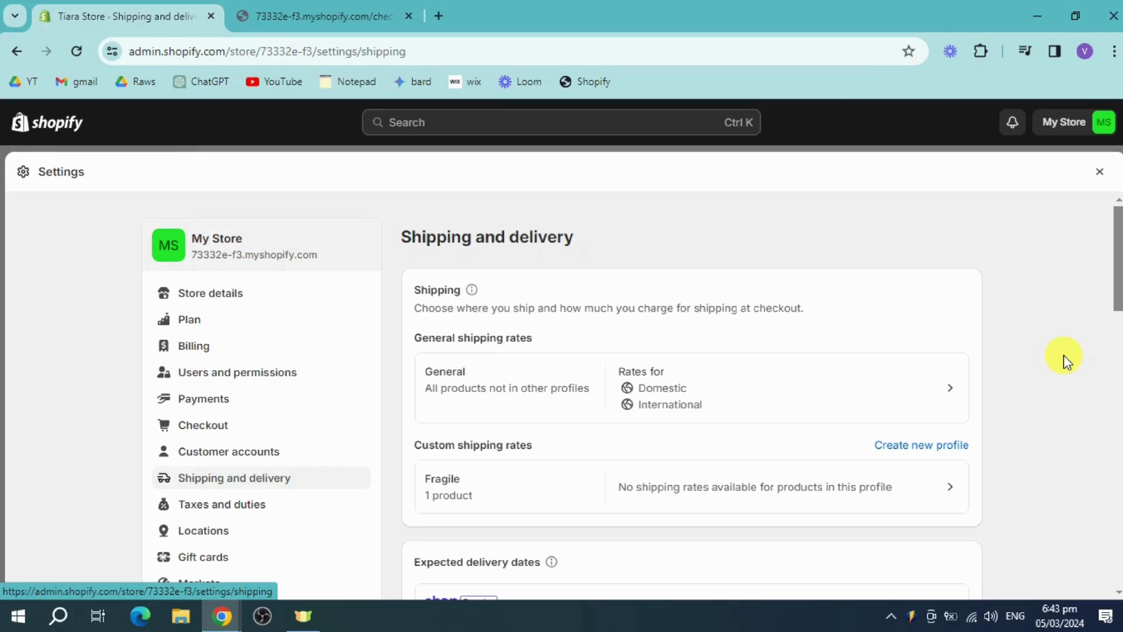
scroll(907, 361, "down", 3)
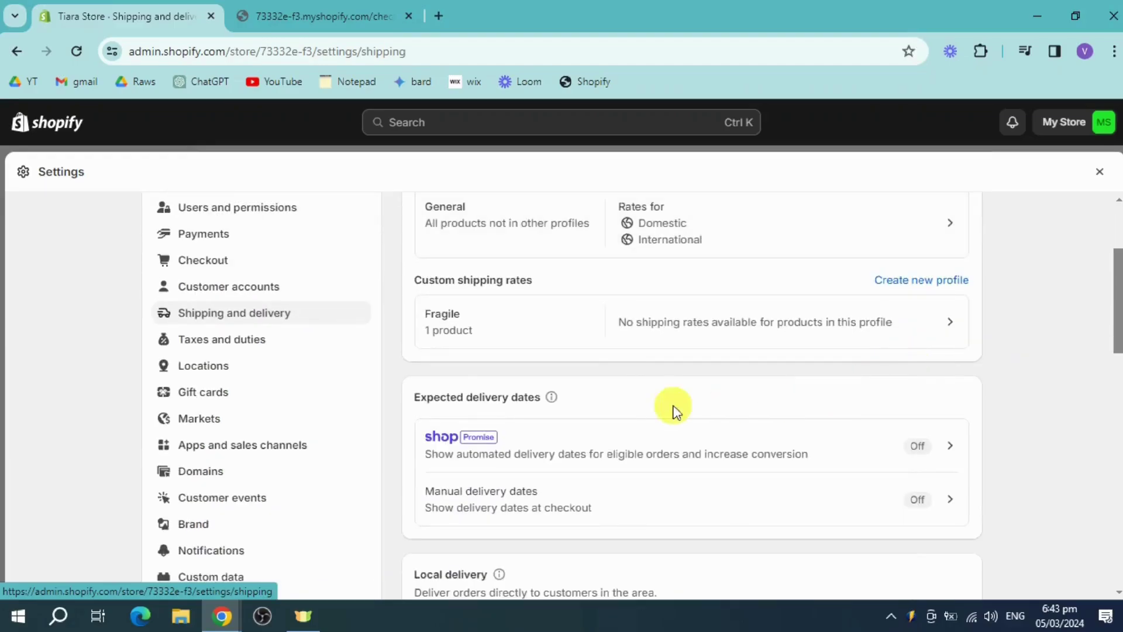
scroll(883, 427, "up", 3)
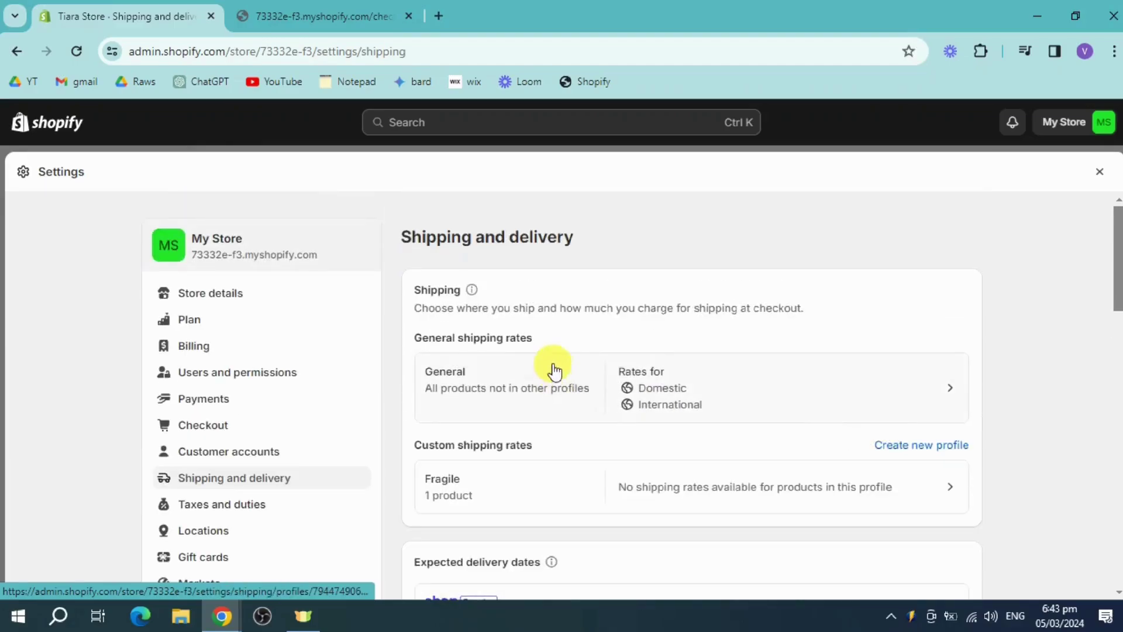
scroll(946, 377, "down", 5)
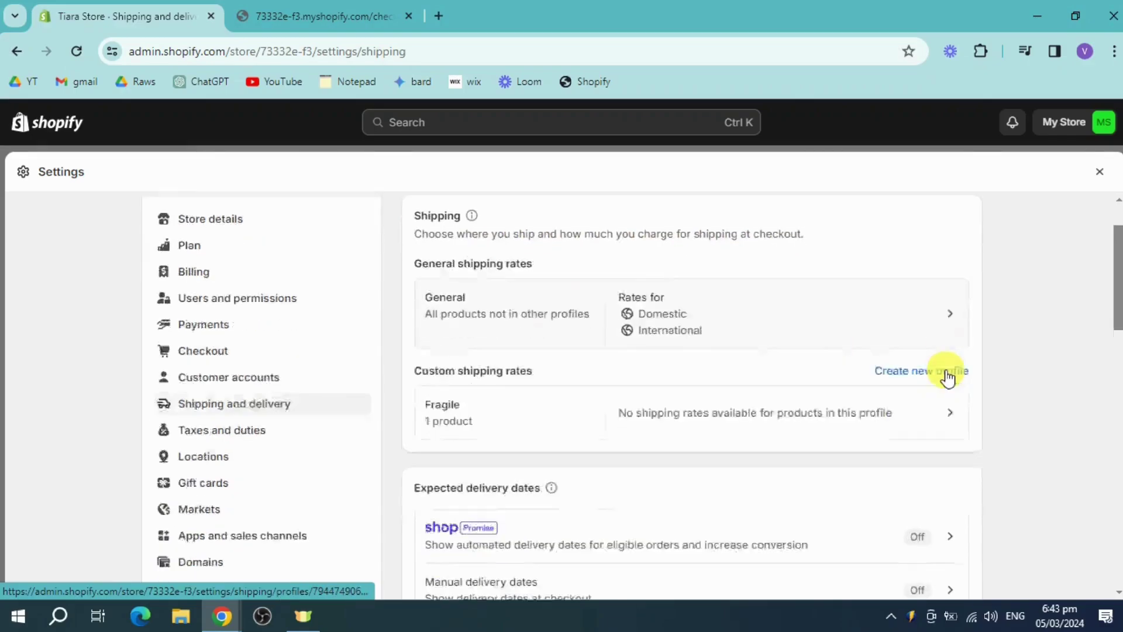
scroll(861, 421, "down", 1)
scroll(778, 474, "down", 3)
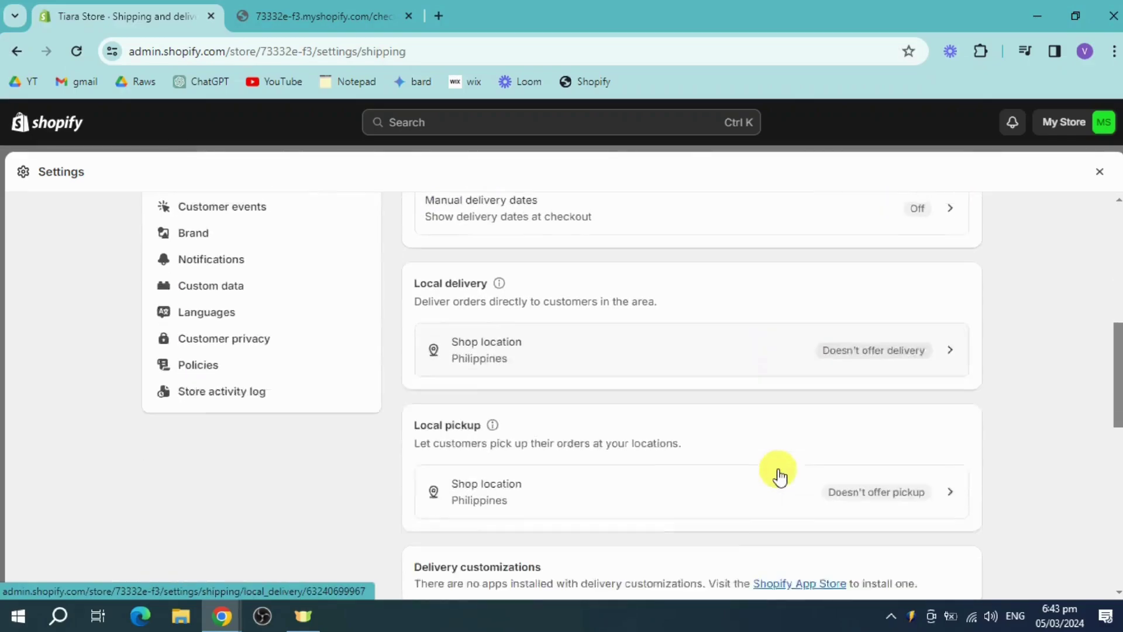
scroll(525, 402, "down", 3)
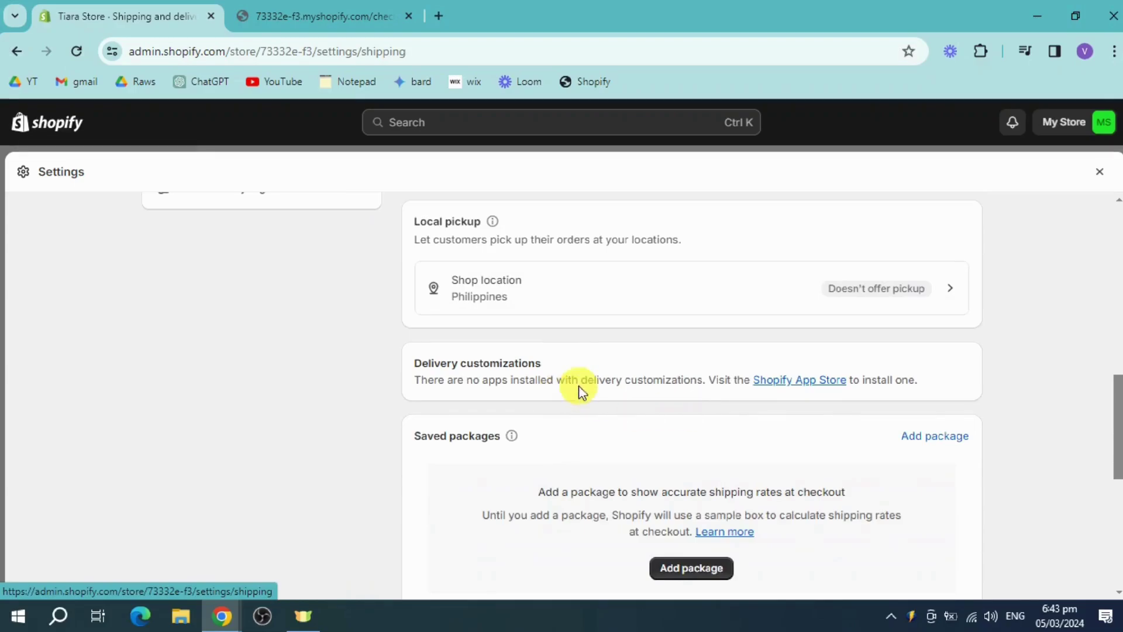
scroll(819, 417, "down", 2)
scroll(773, 427, "down", 4)
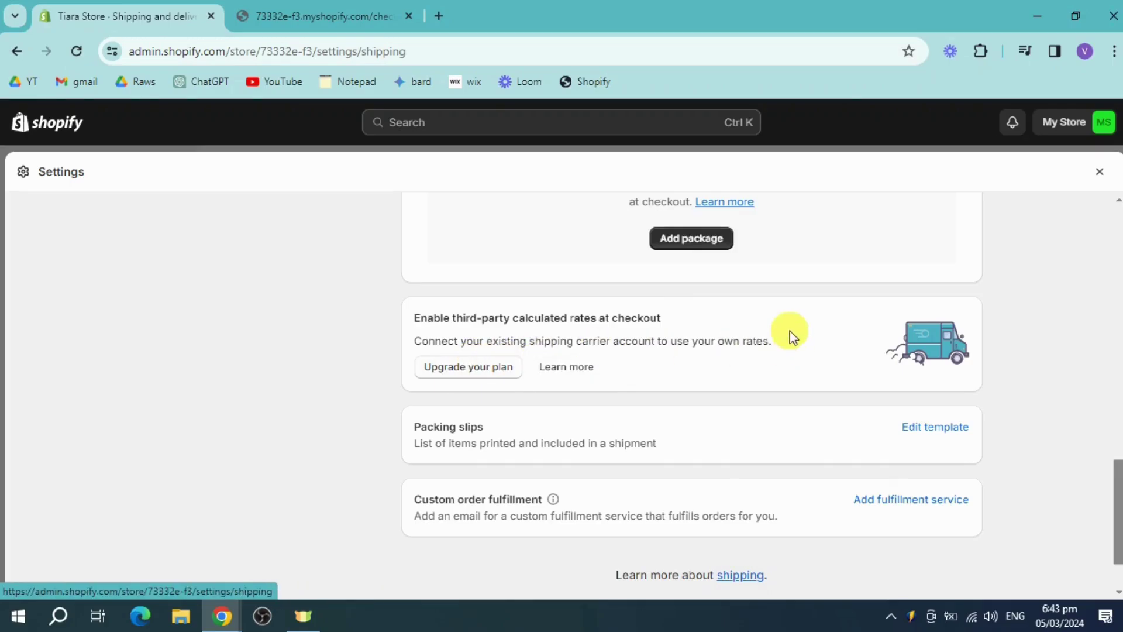
scroll(1010, 396, "up", 15)
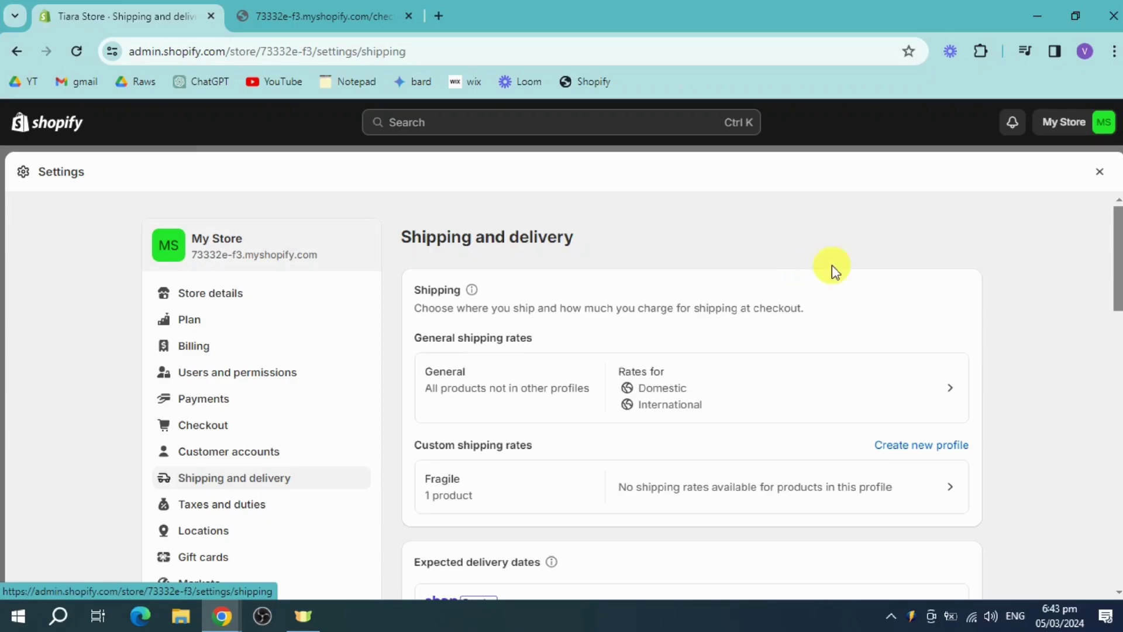
left_click(1096, 173)
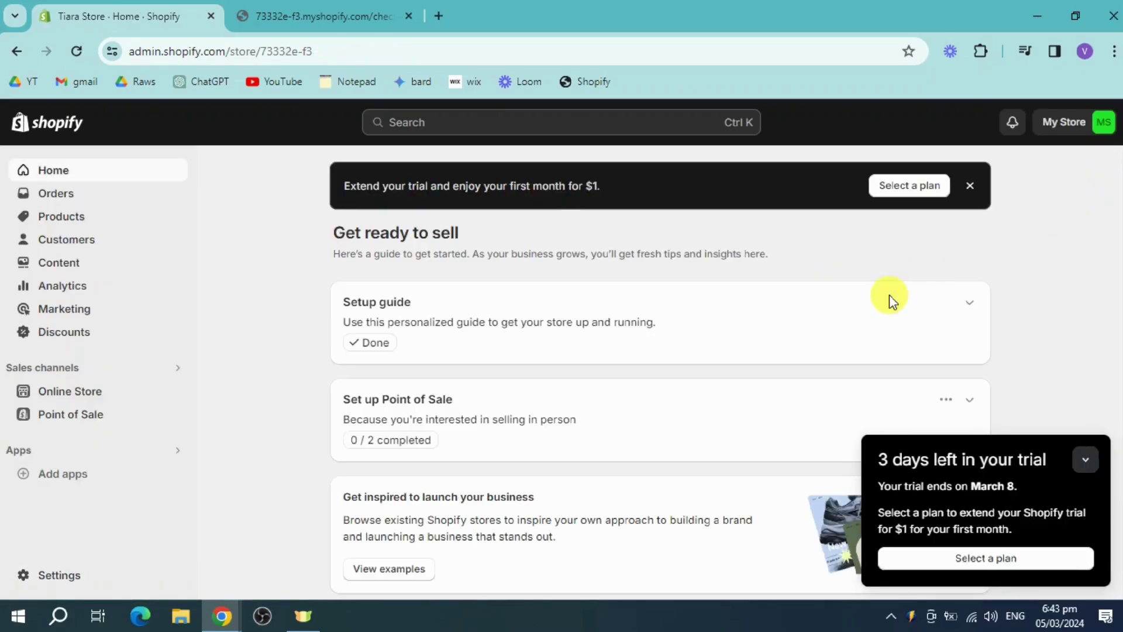
left_click(1089, 460)
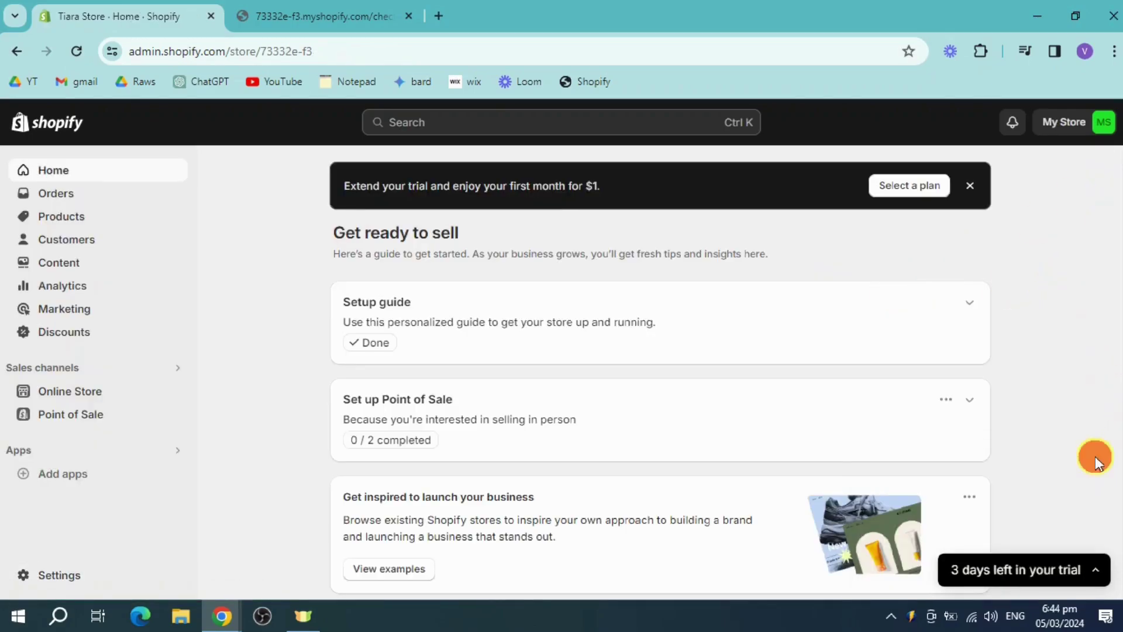